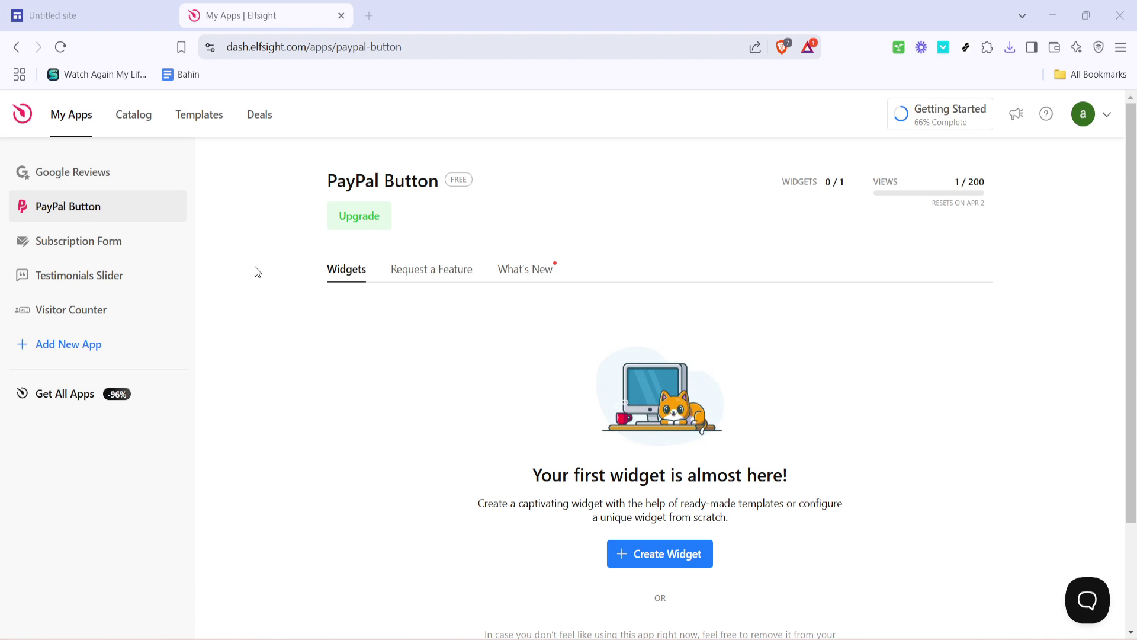
Find the PayPal Button in the catalog by searching 'payp' and start a new widget
click(147, 119)
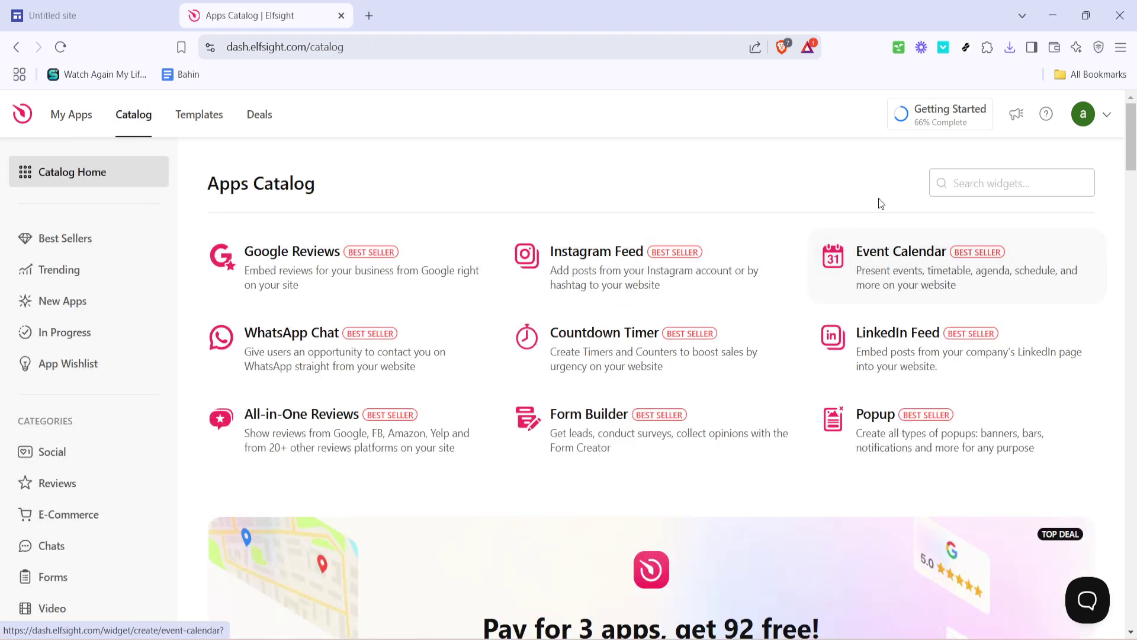
click(973, 180)
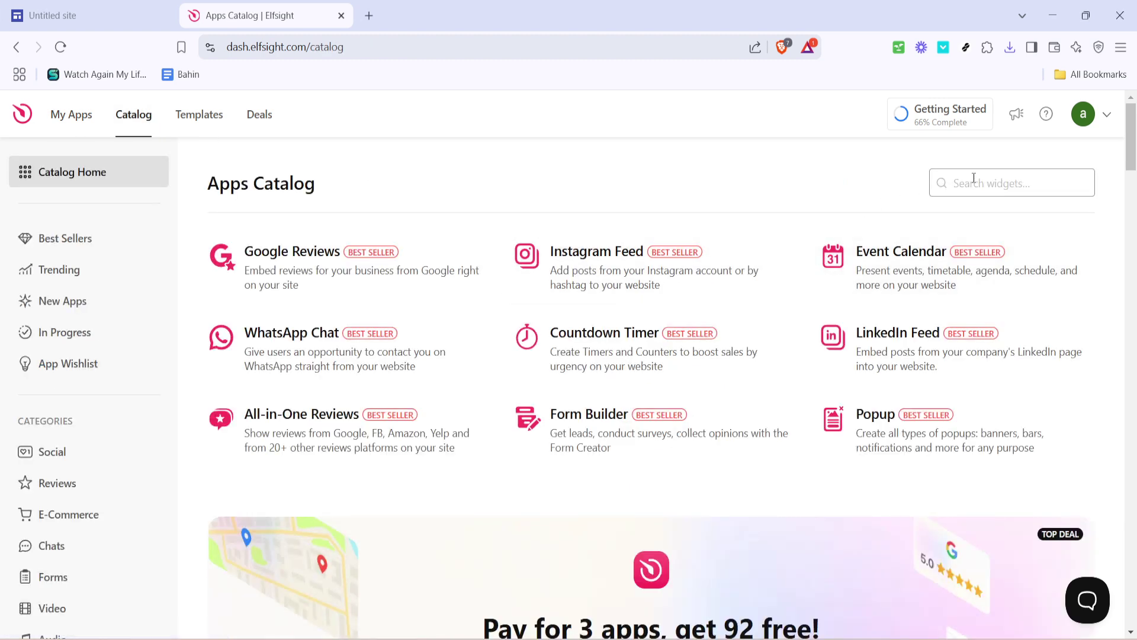
text(pa)
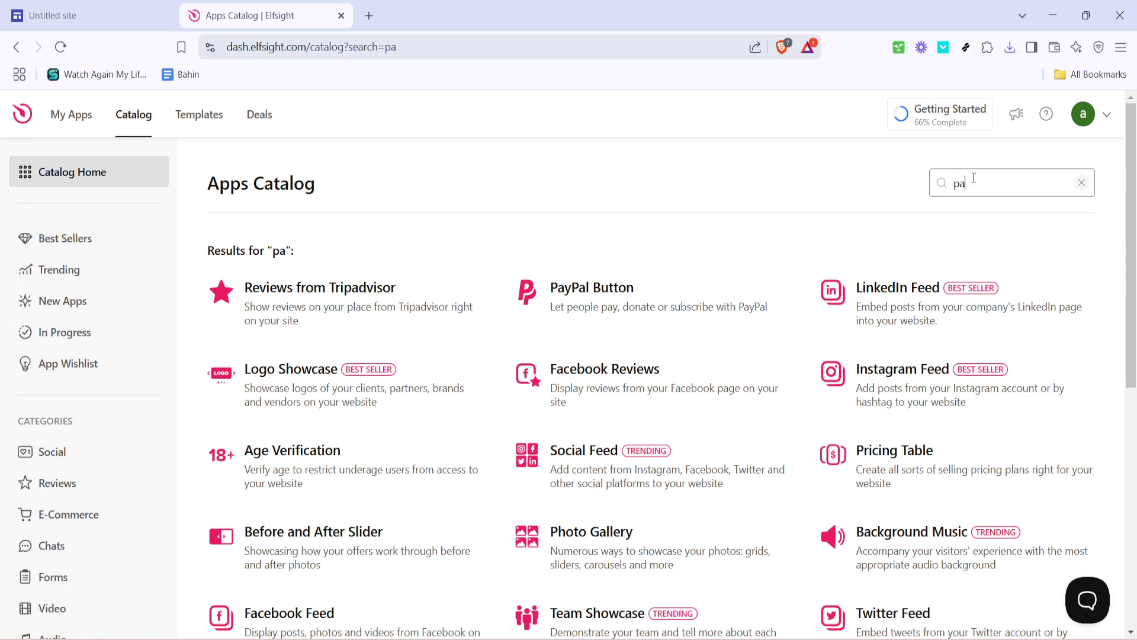
text(yp)
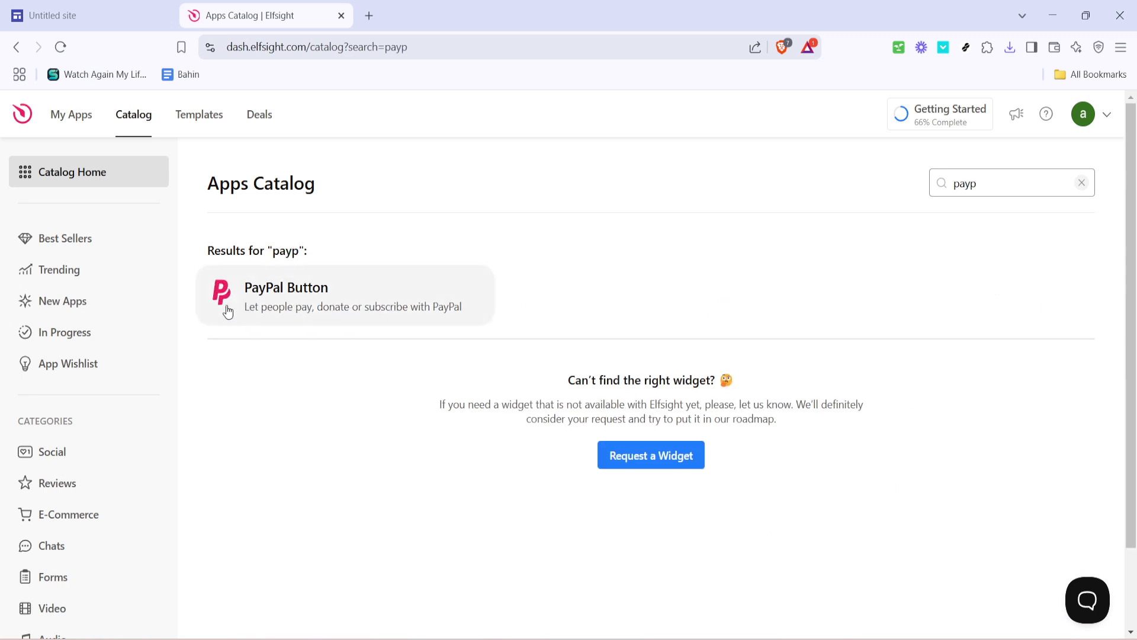
click(289, 289)
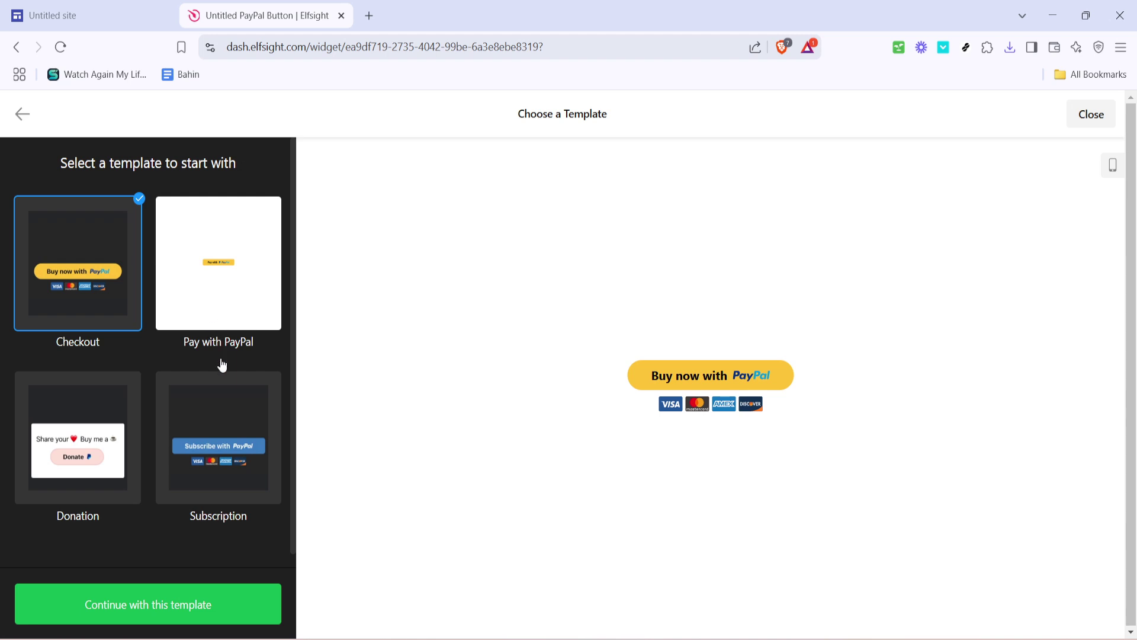
Build the widget from the Checkout template, keeping defaults Checkout, USD, price 9.99
click(179, 600)
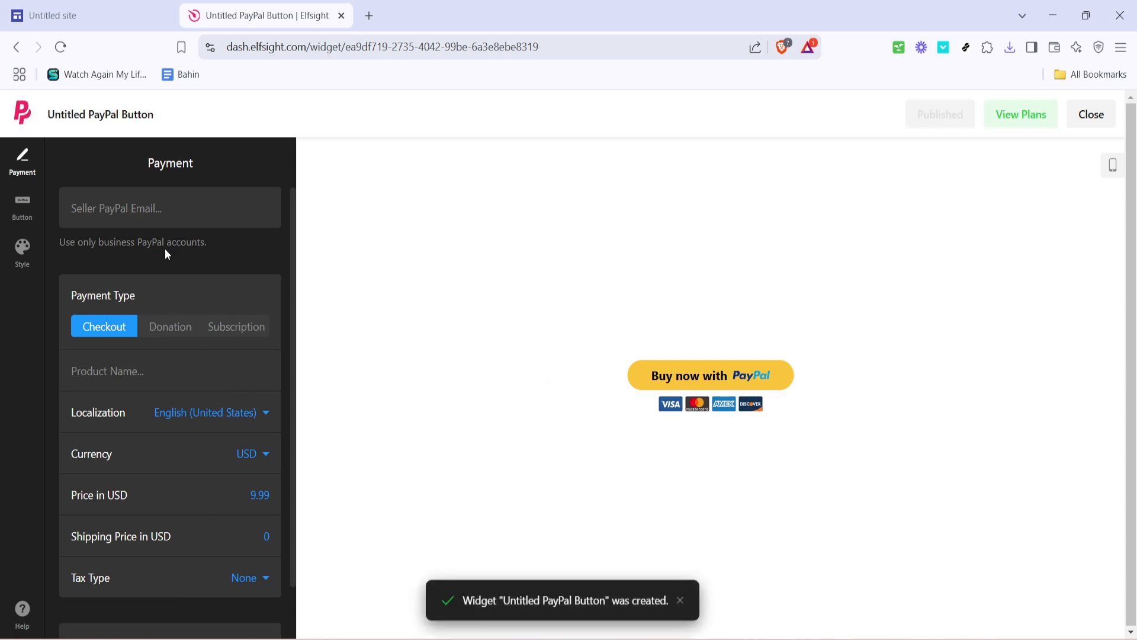
triple_click(123, 242)
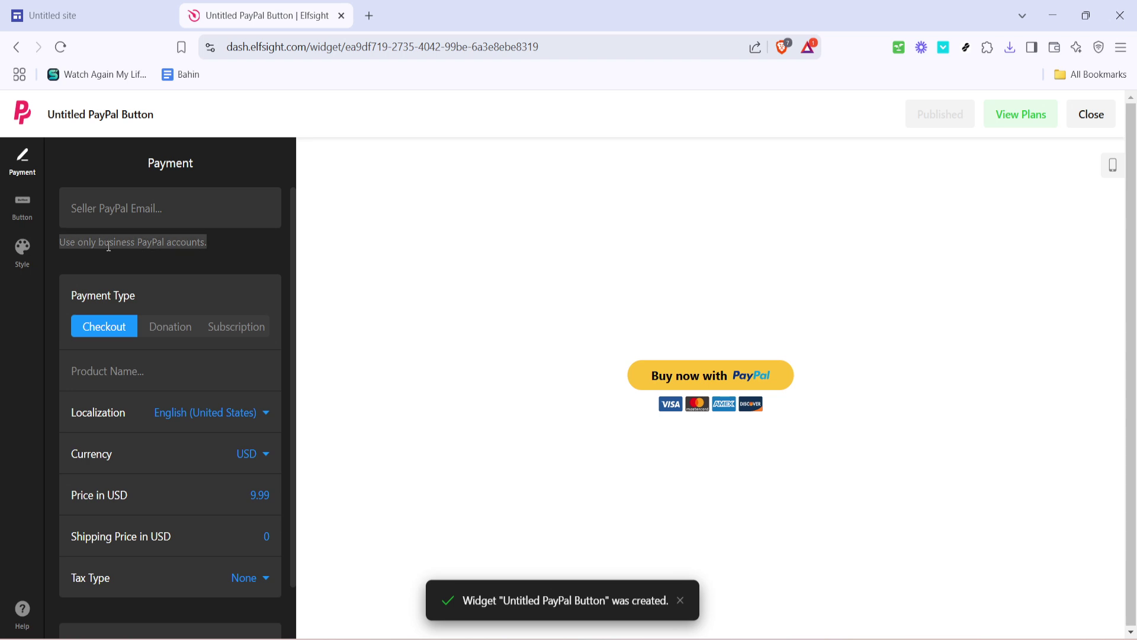
click(60, 242)
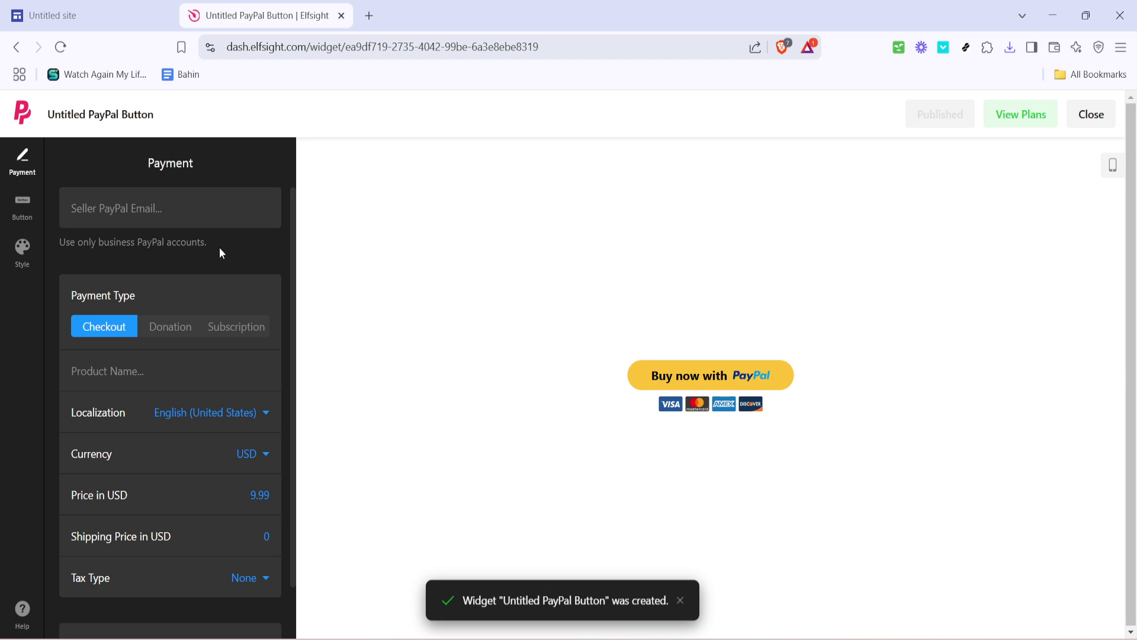
scroll(202, 277, down, 1)
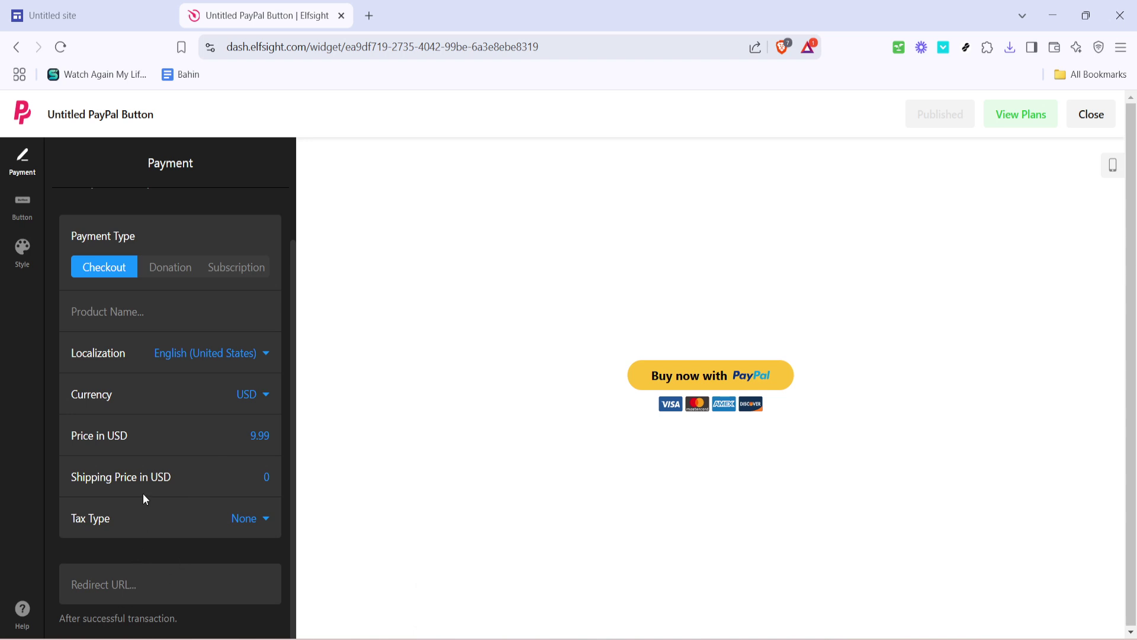
scroll(143, 491, up, 1)
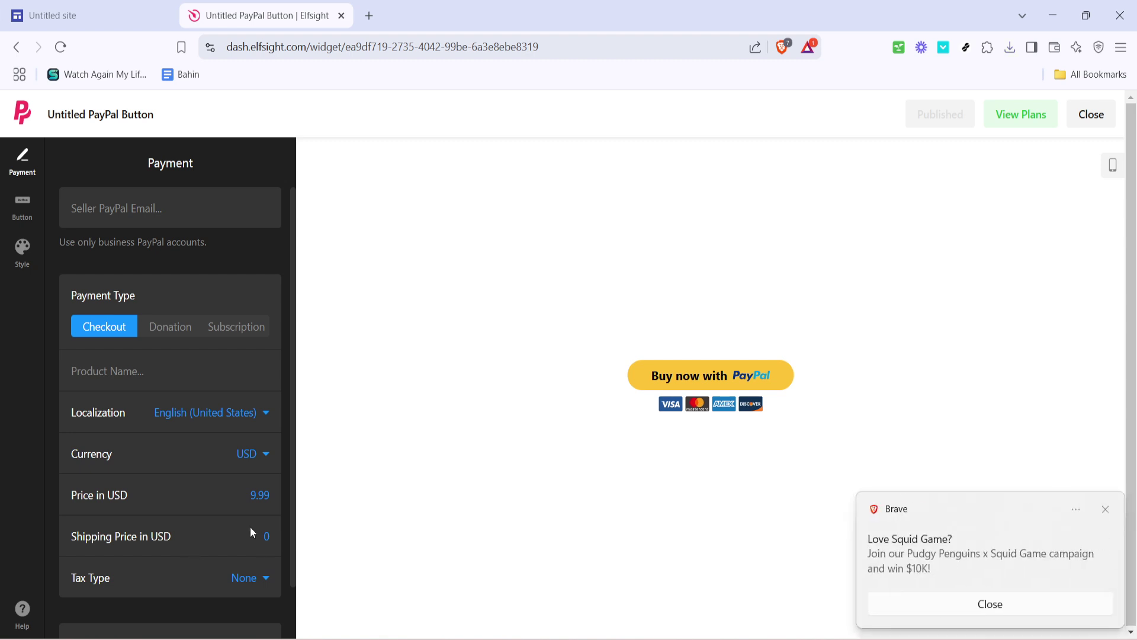
click(1103, 504)
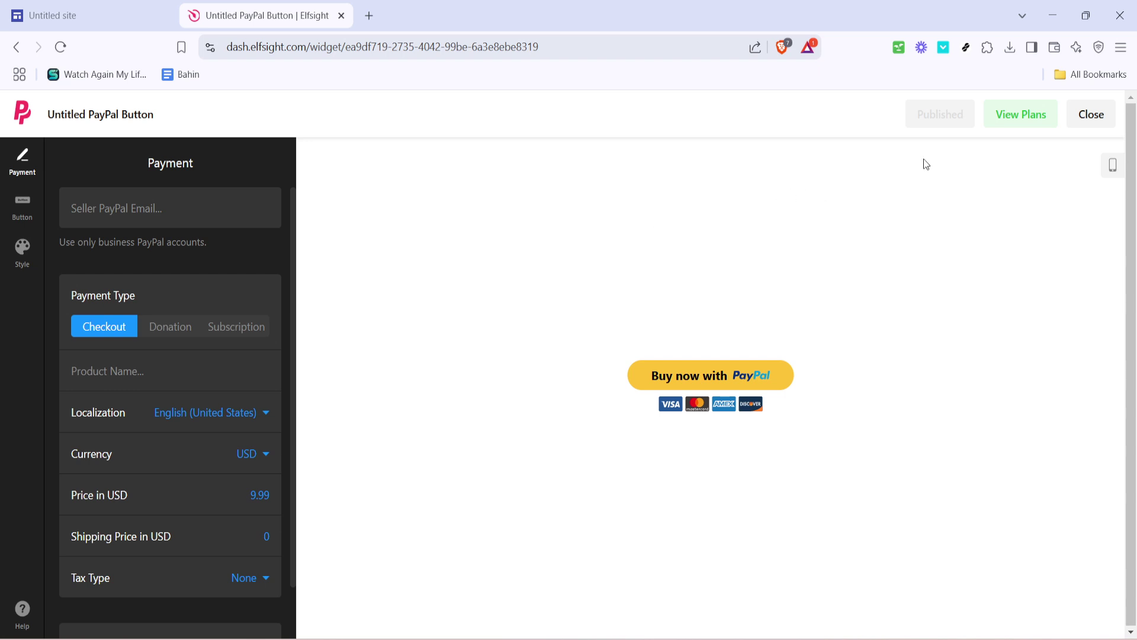
Copy the Untitled PayPal Button widget's embed code from its options menu in My Apps
click(1021, 115)
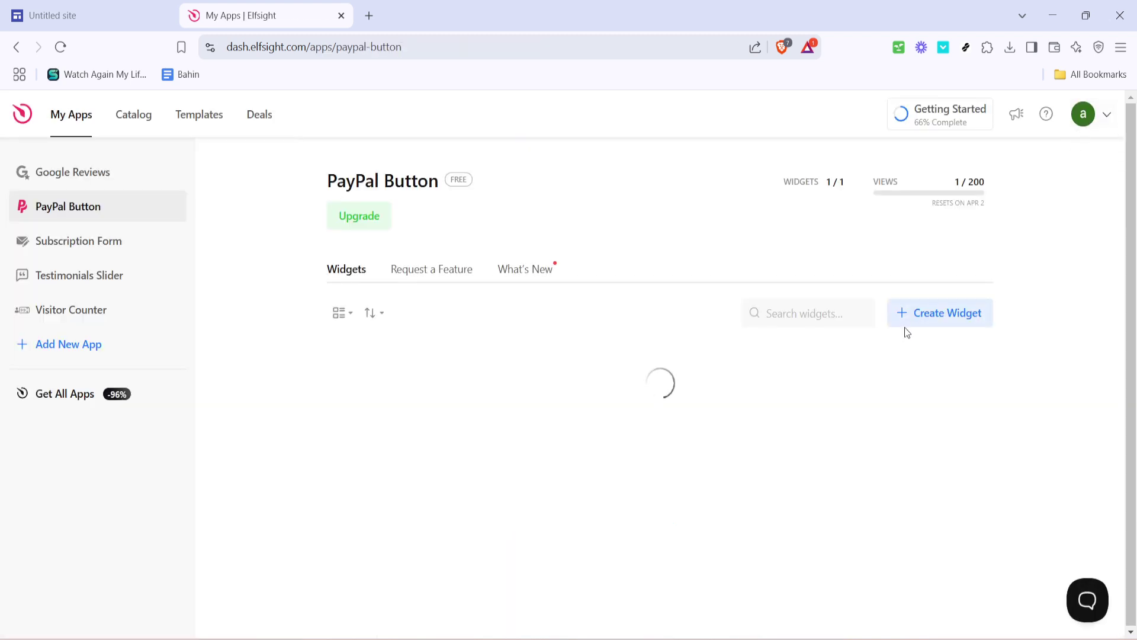
click(975, 362)
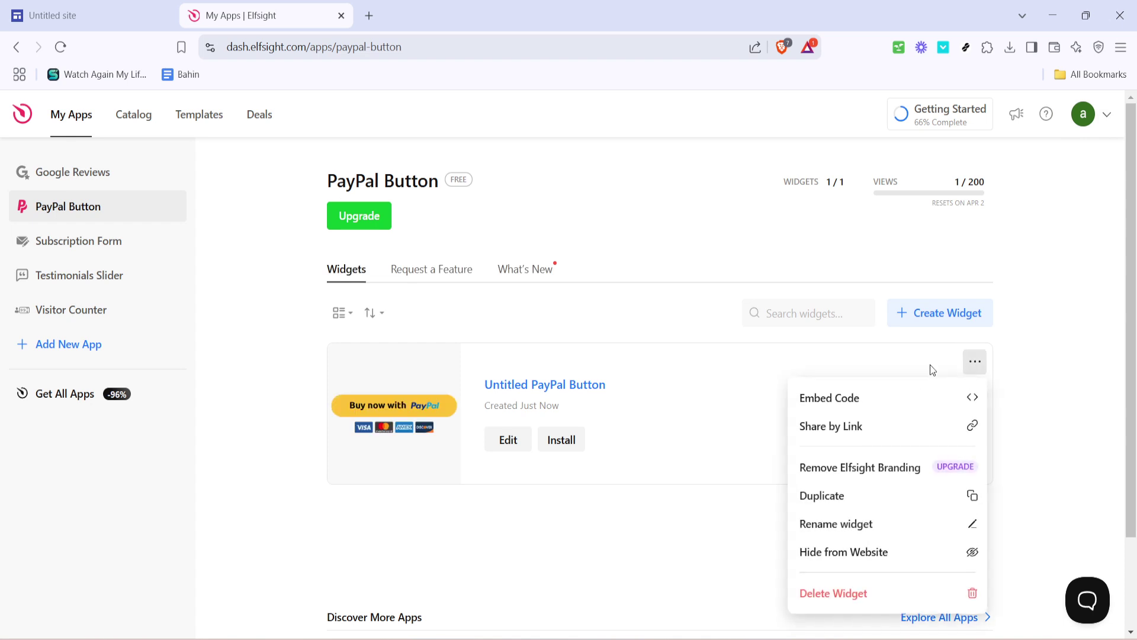
click(862, 400)
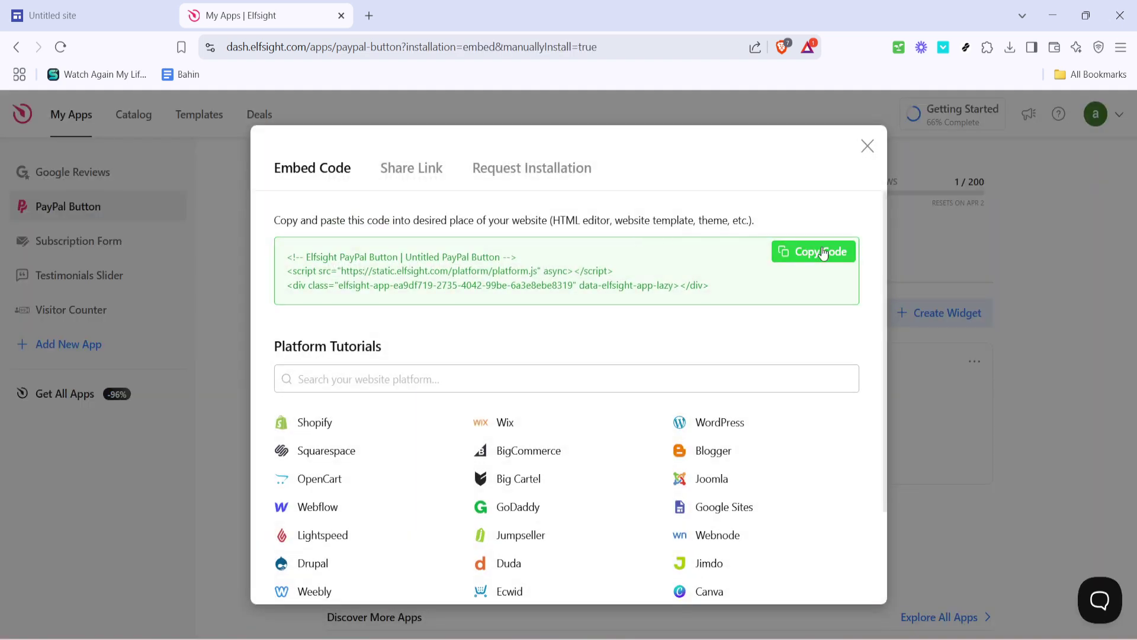
click(816, 253)
Embed the pasted Elfsight snippet as HTML code on 'The Site' page below the header
click(121, 9)
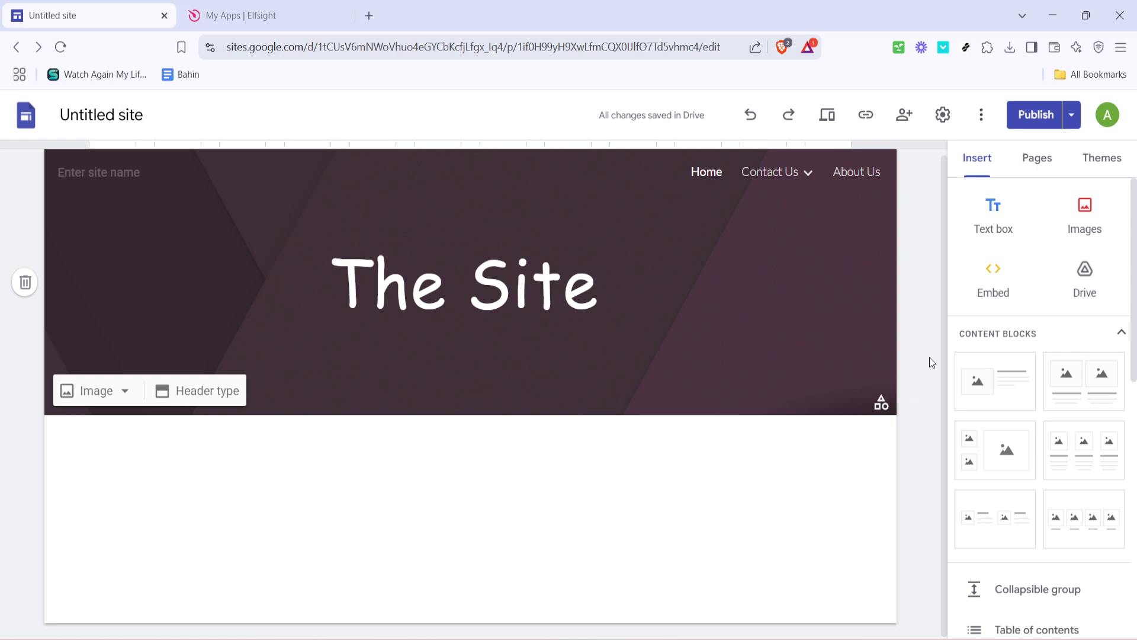
click(1007, 296)
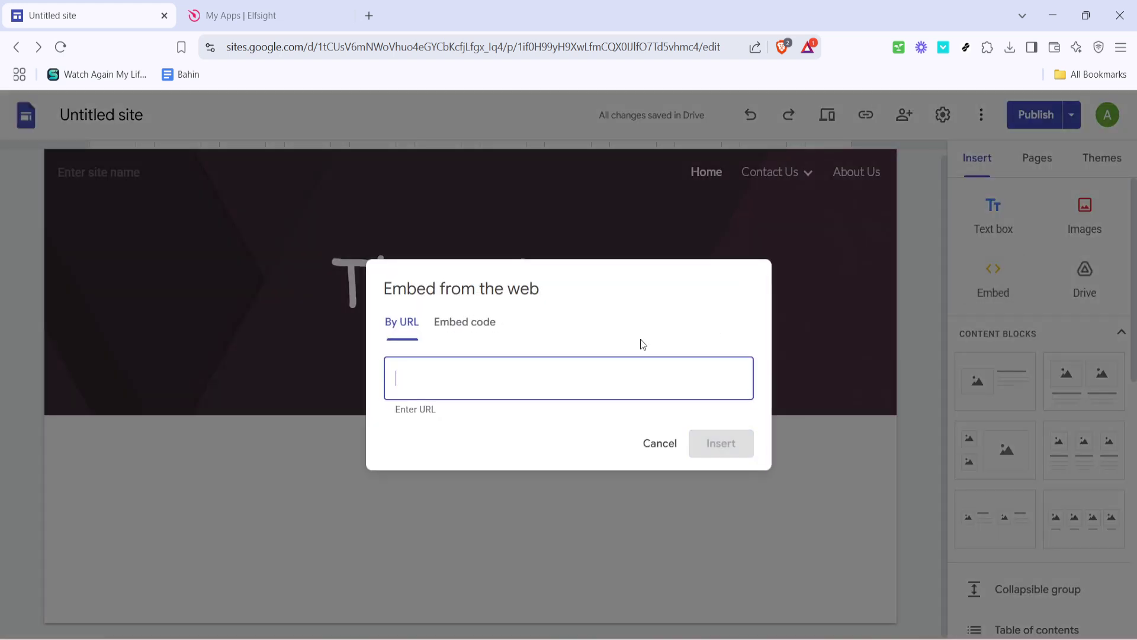
click(469, 320)
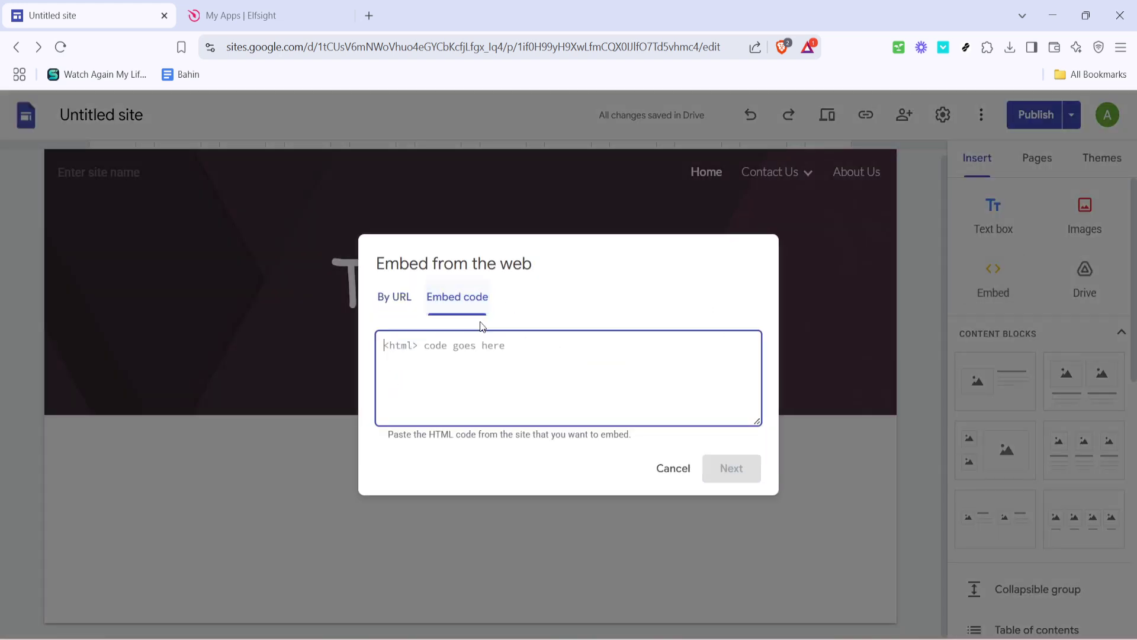
key(ctrl+v)
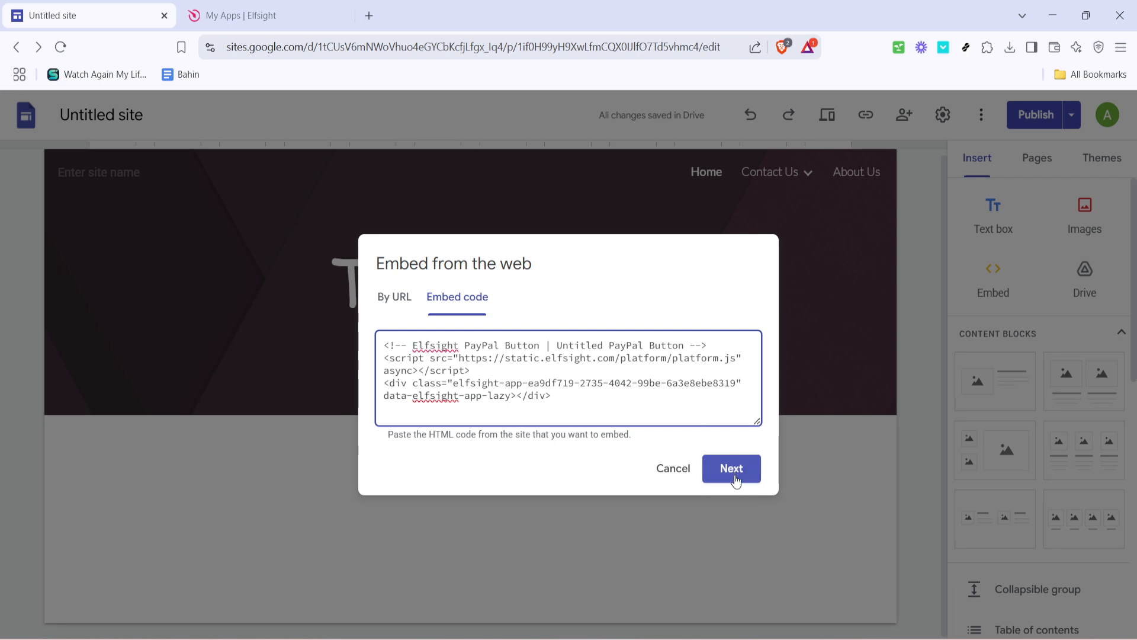
click(732, 469)
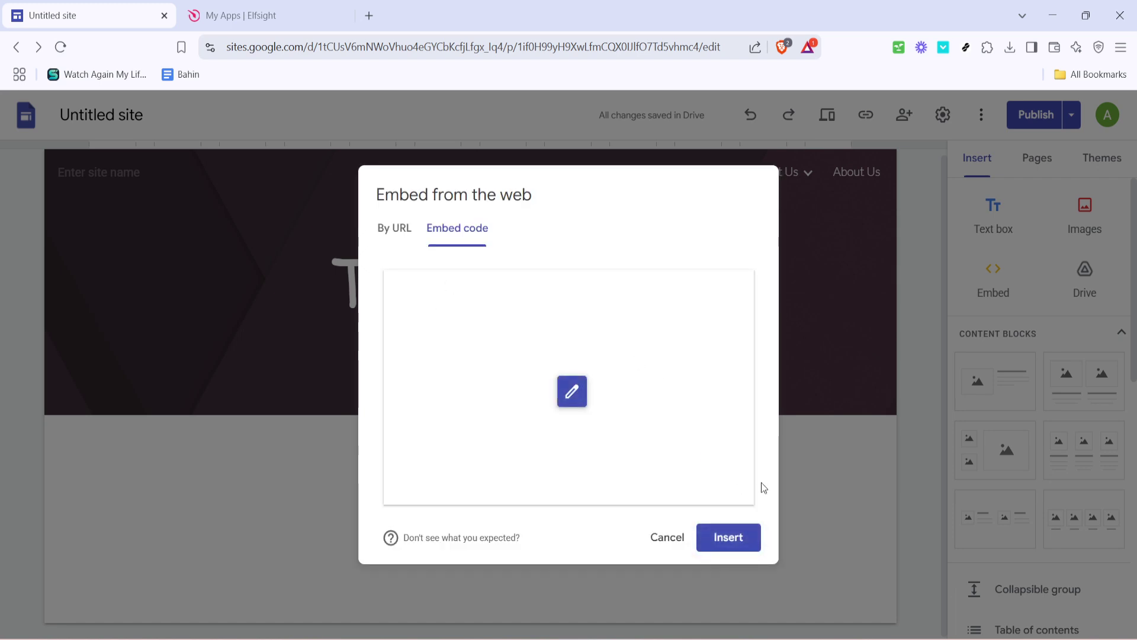
click(741, 538)
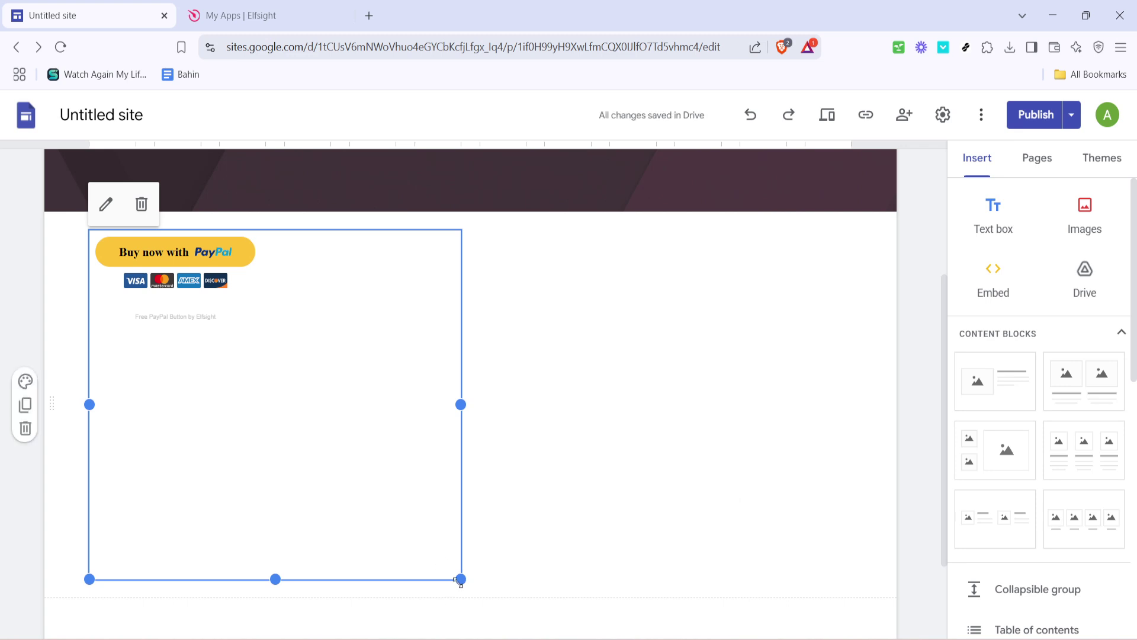
Shrink the embed box so it fits the Buy now with PayPal button
mouse_move(460, 580)
mouse_down()
mouse_move(242, 336)
mouse_move(284, 440)
mouse_up()
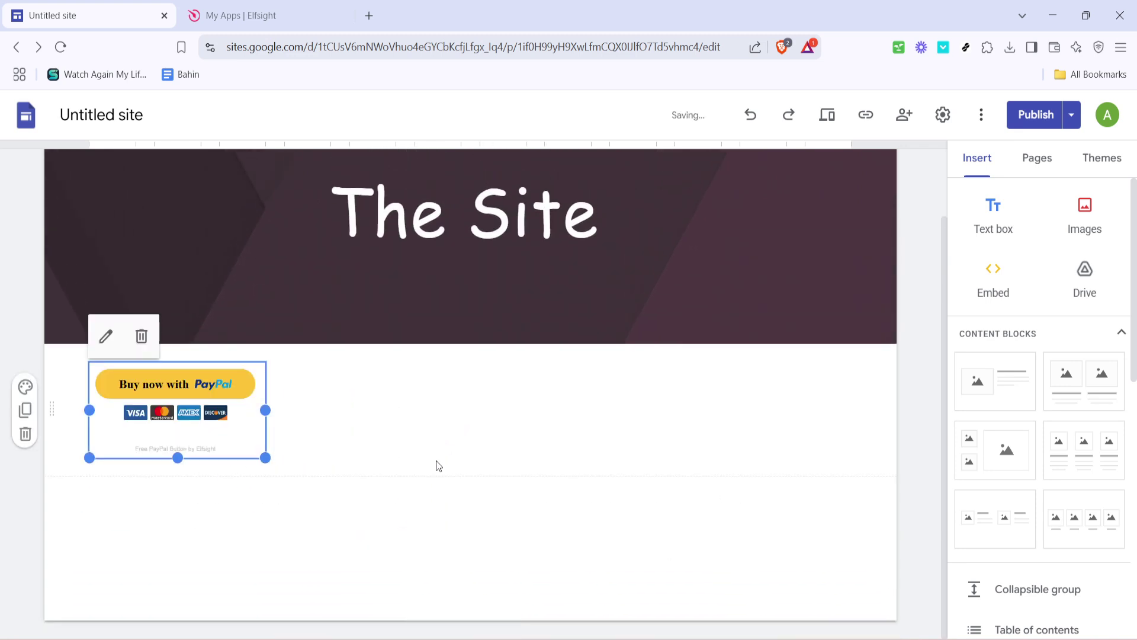